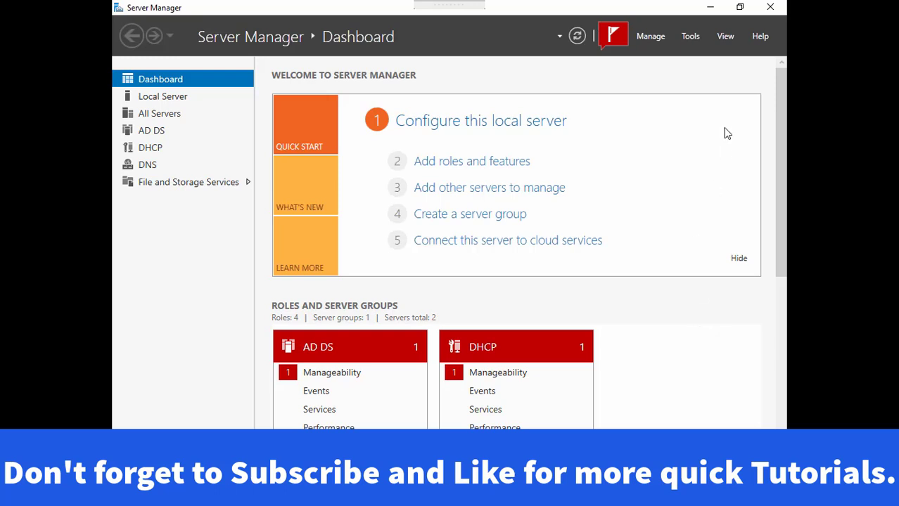
Open Active Directory Administrative Center and display the contents of the local domain.
left_click(690, 36)
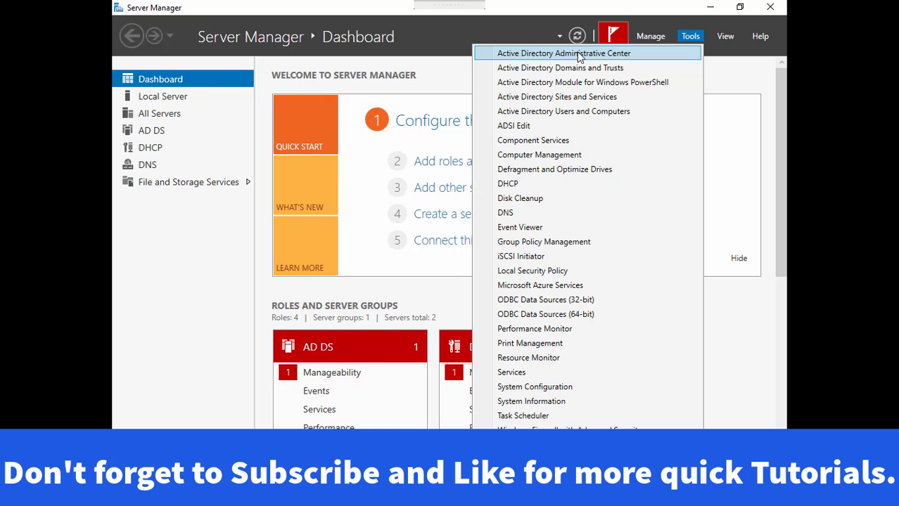
left_click(578, 56)
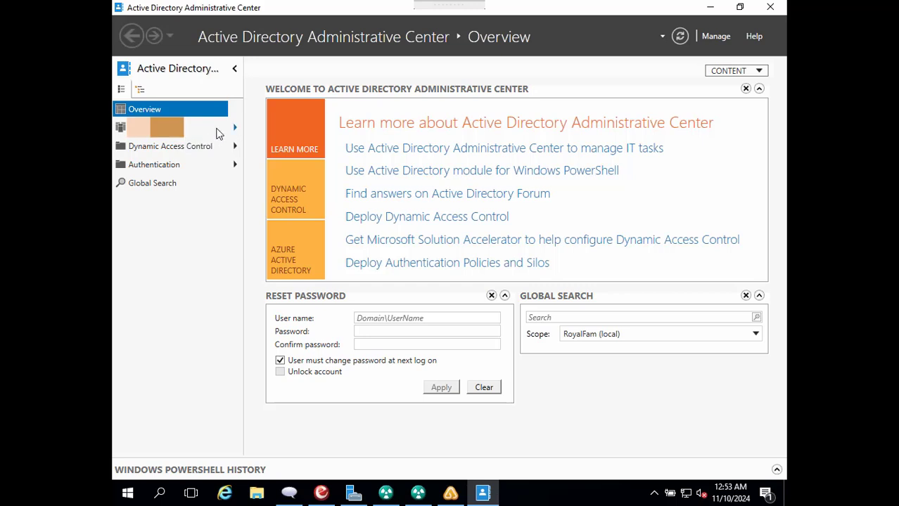
mouse_move(183, 134)
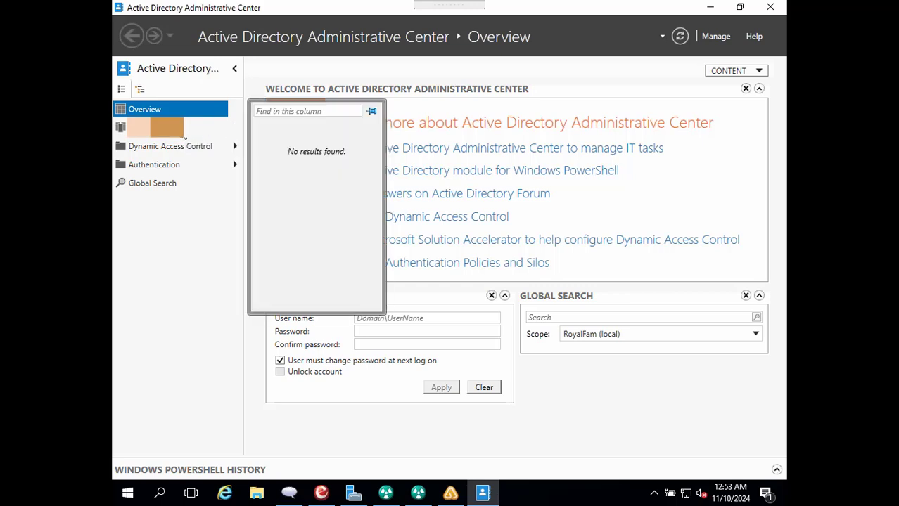
left_click(181, 136)
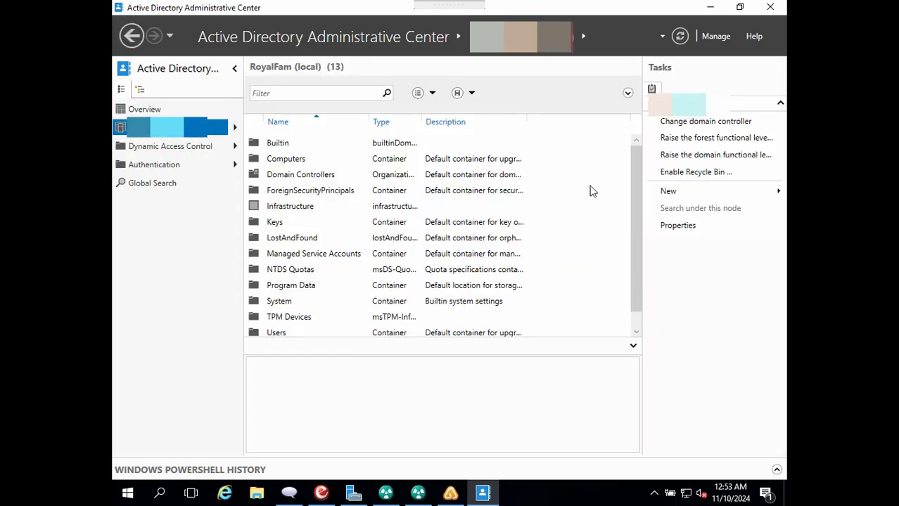
Check the current forest functional level of the local domain, leaving it as it is.
left_click(686, 176)
left_click(704, 171)
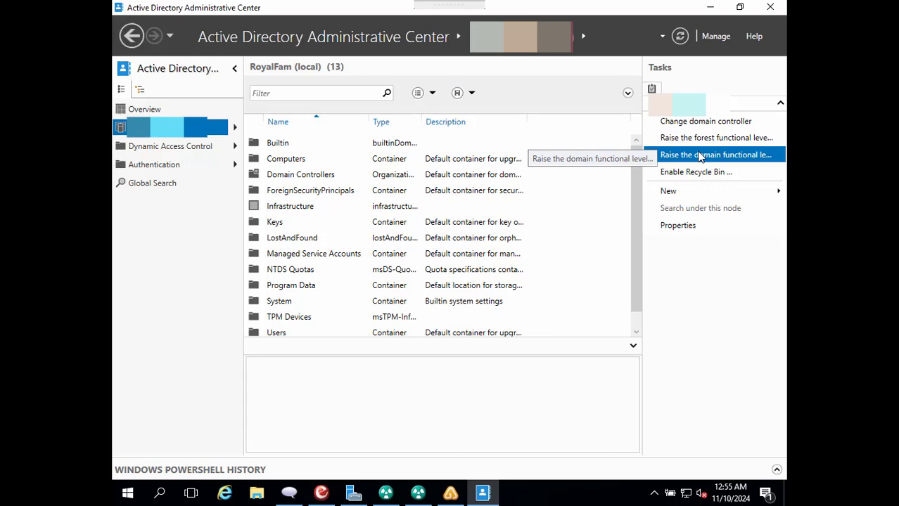
left_click(709, 139)
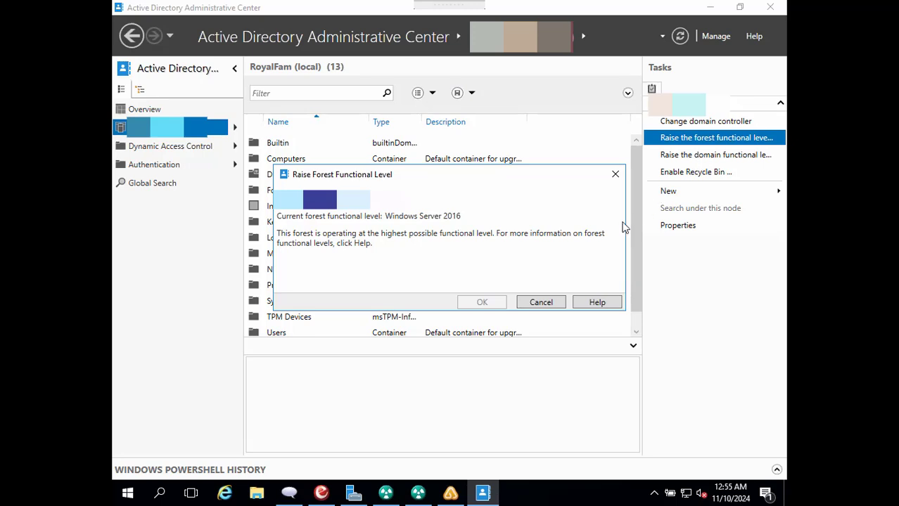
left_click(693, 139)
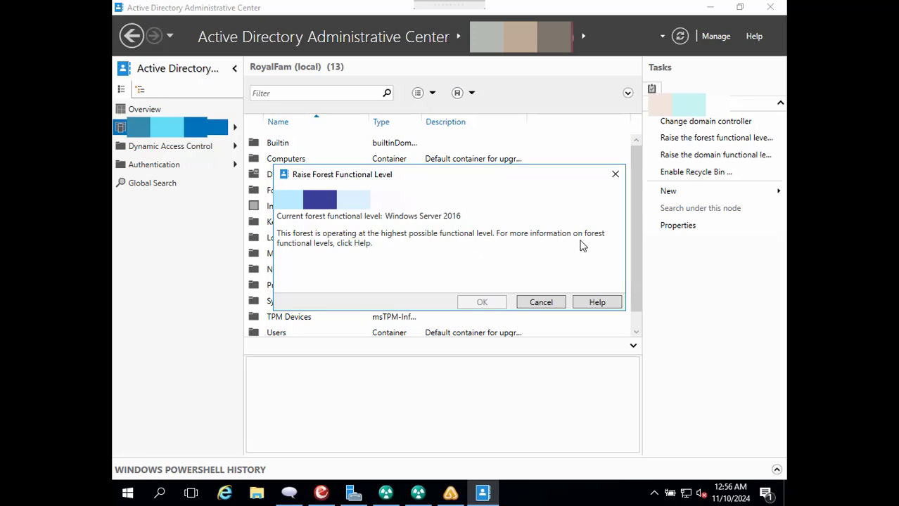
left_click(541, 303)
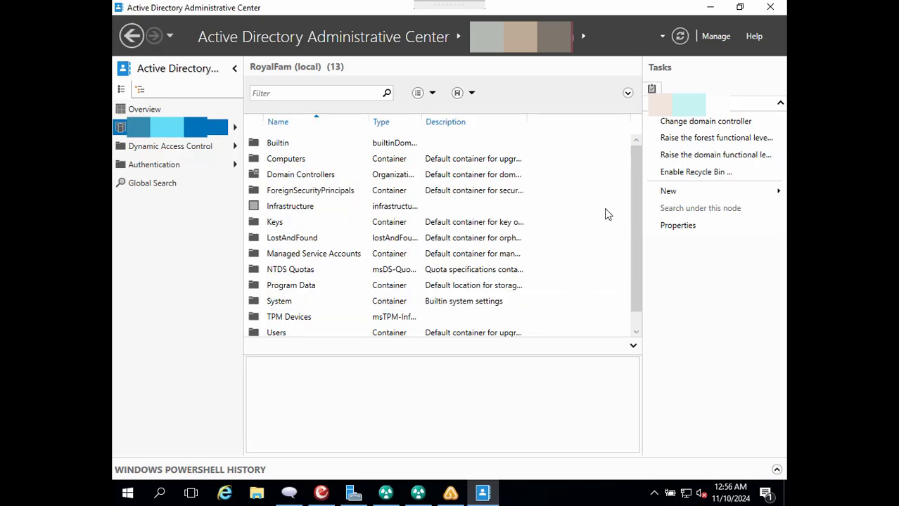
left_click(457, 4)
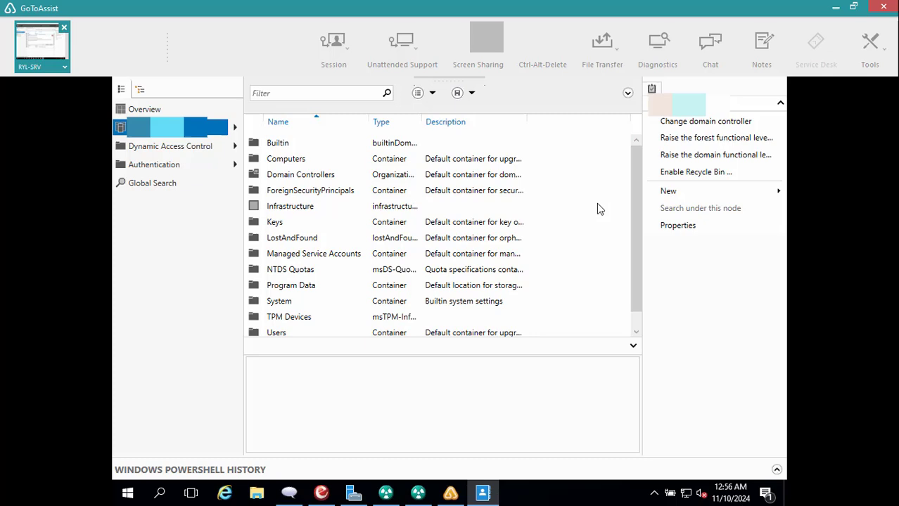
left_click(667, 297)
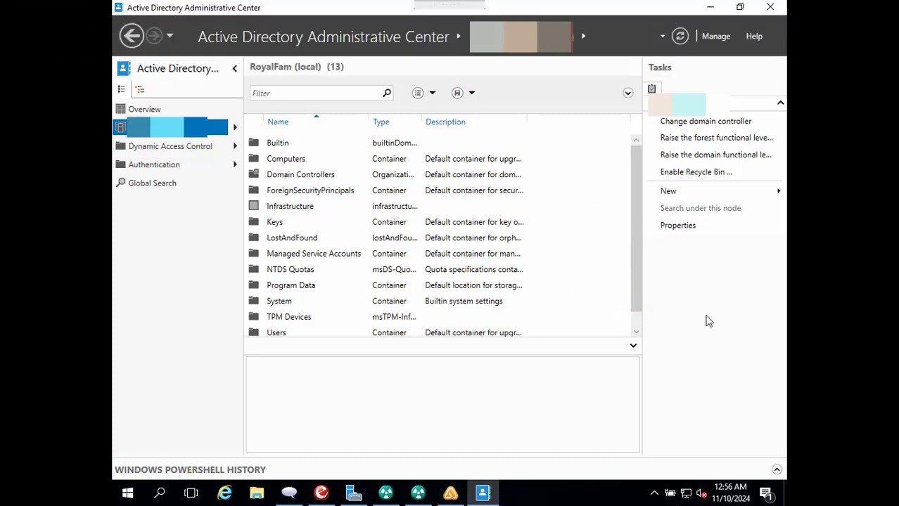
Enable the Active Directory Recycle Bin for the local domain and refresh the Administrative Center.
left_click(708, 178)
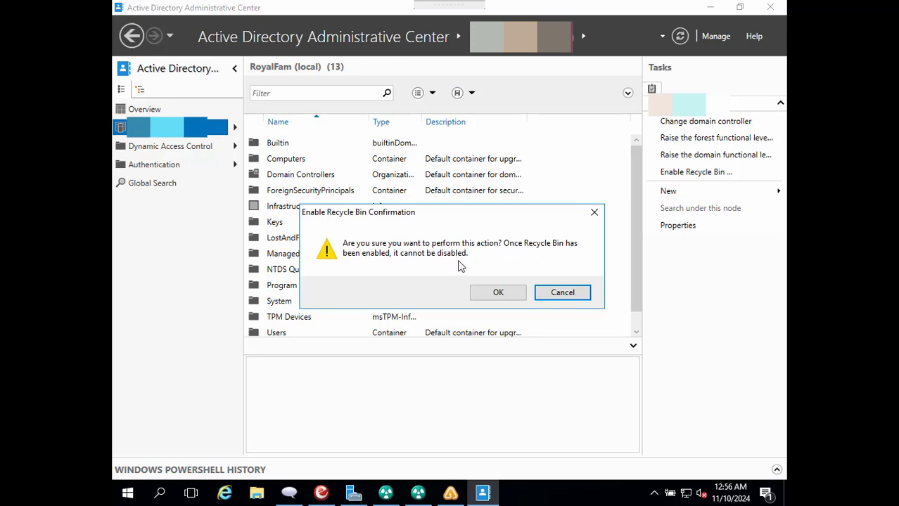
left_click(495, 298)
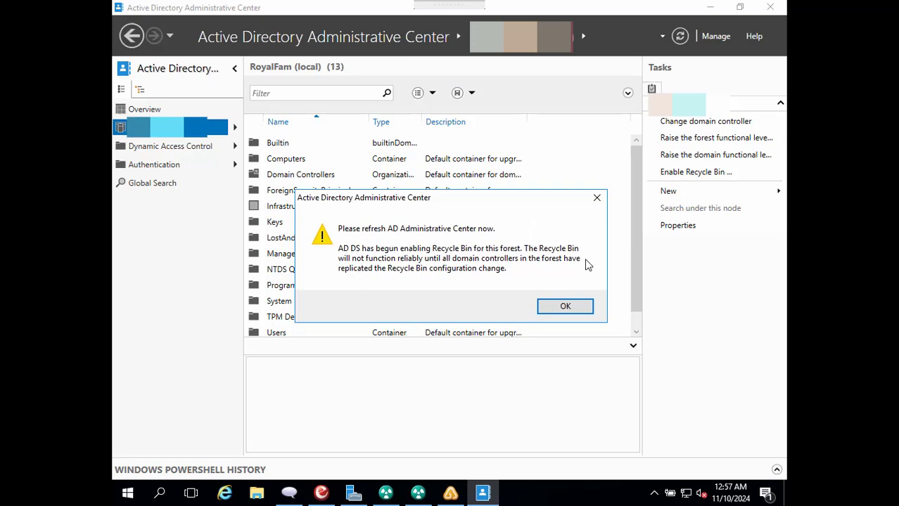
left_click(567, 307)
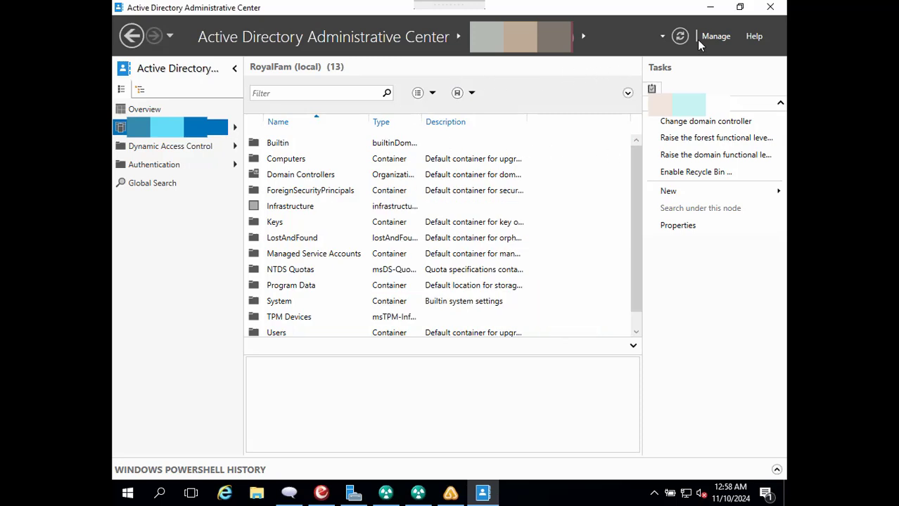
left_click(680, 37)
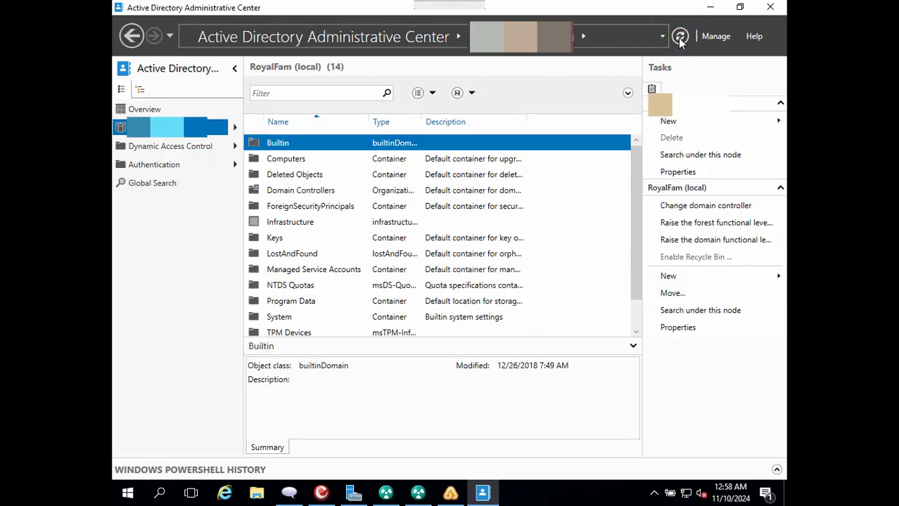
Look inside the domain's Deleted Objects container and return to the domain's container list.
left_click(294, 176)
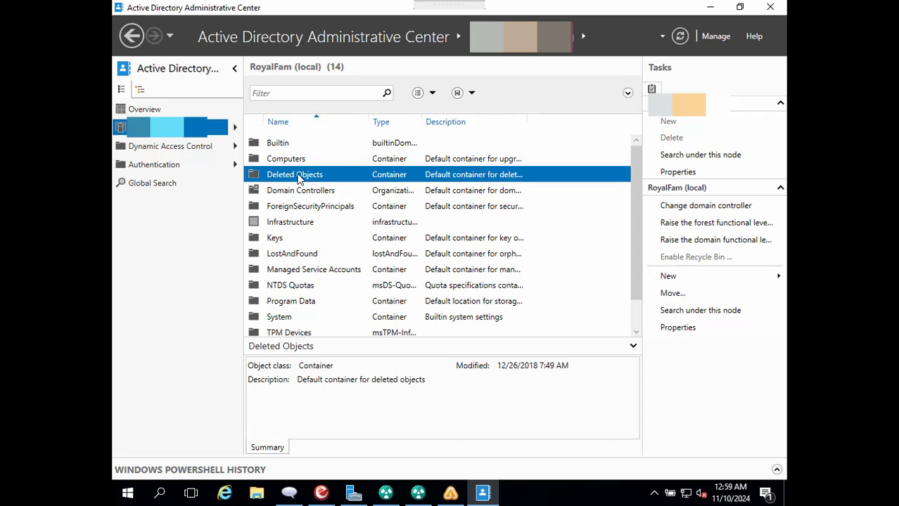
double_click(298, 177)
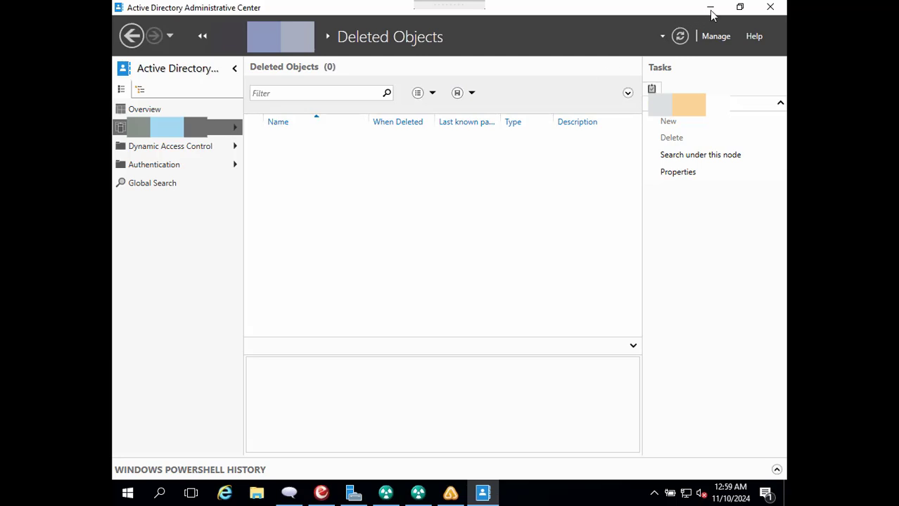
left_click(130, 35)
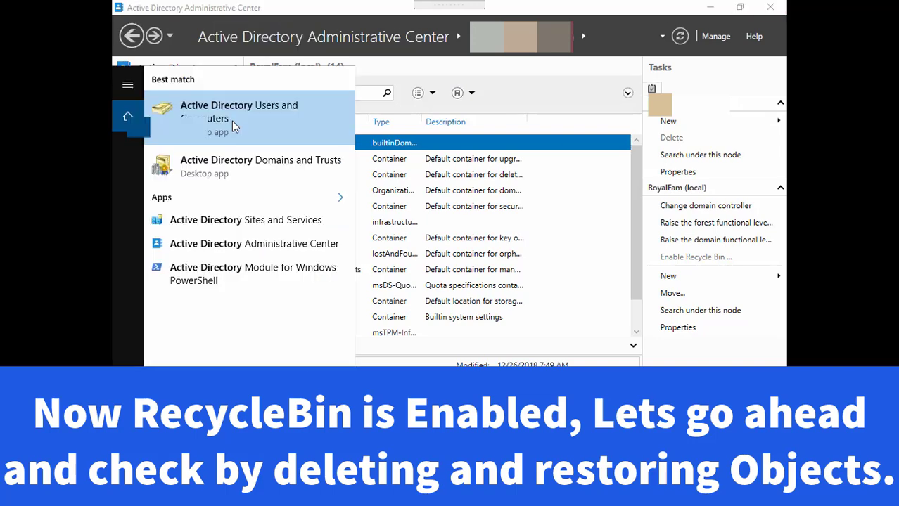
In Active Directory Users and Computers, create an organizational unit named Trainee under the domain, without protection from accidental deletion.
left_click(232, 121)
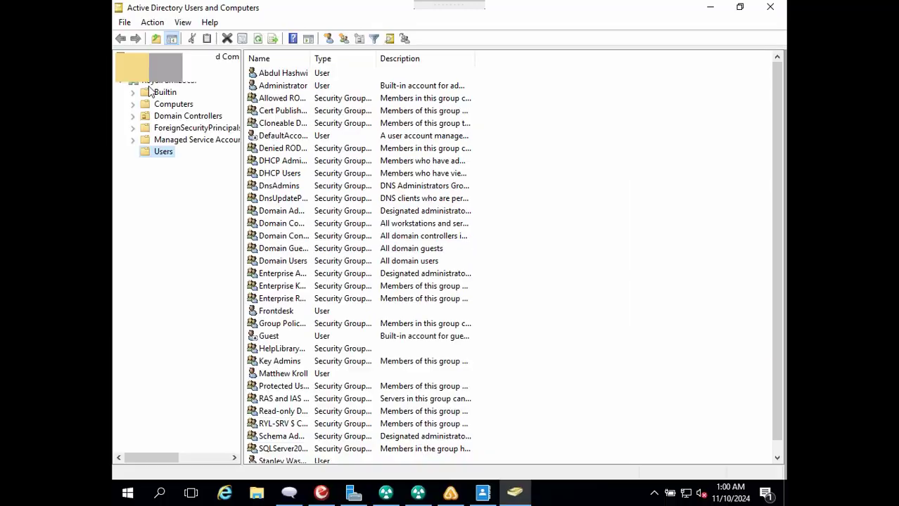
left_click(165, 82)
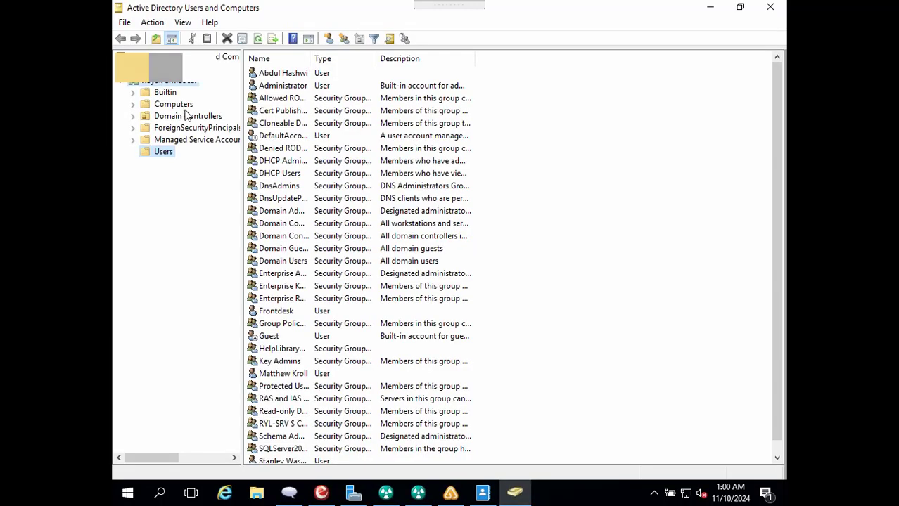
right_click(152, 80)
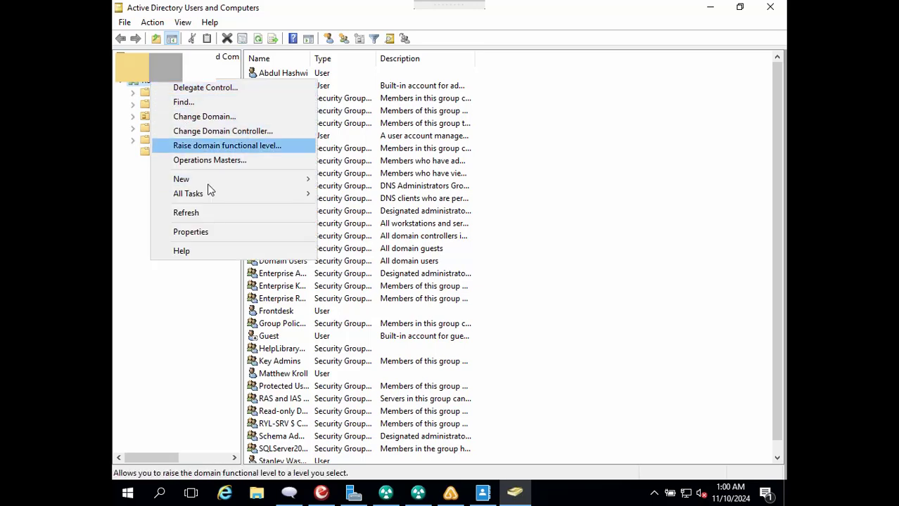
left_click(209, 182)
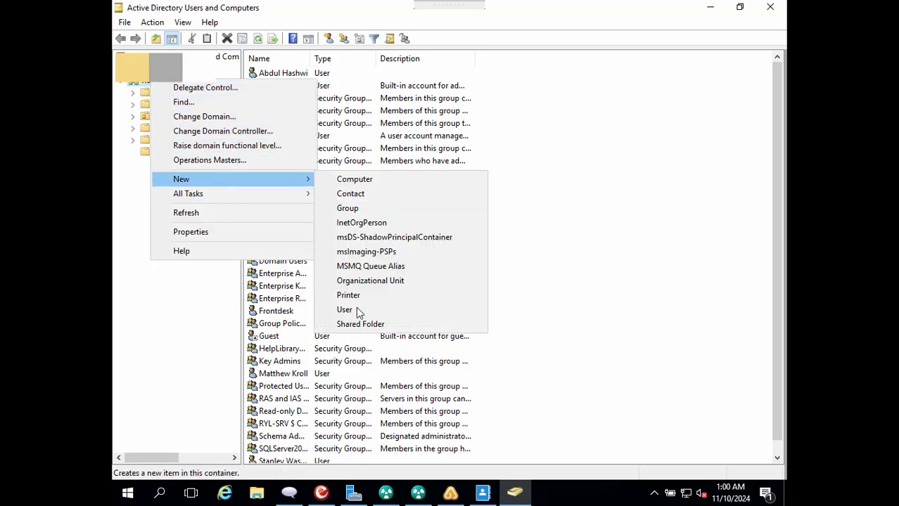
left_click(395, 282)
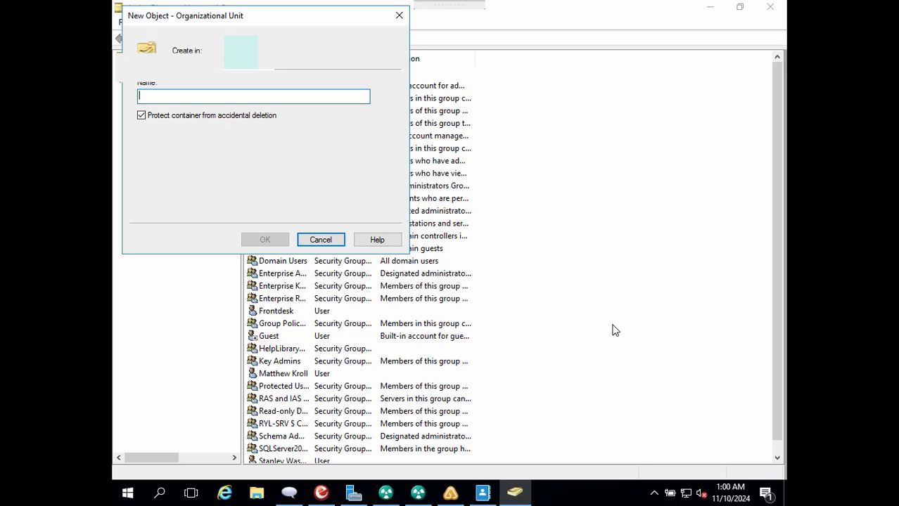
type("Trainee")
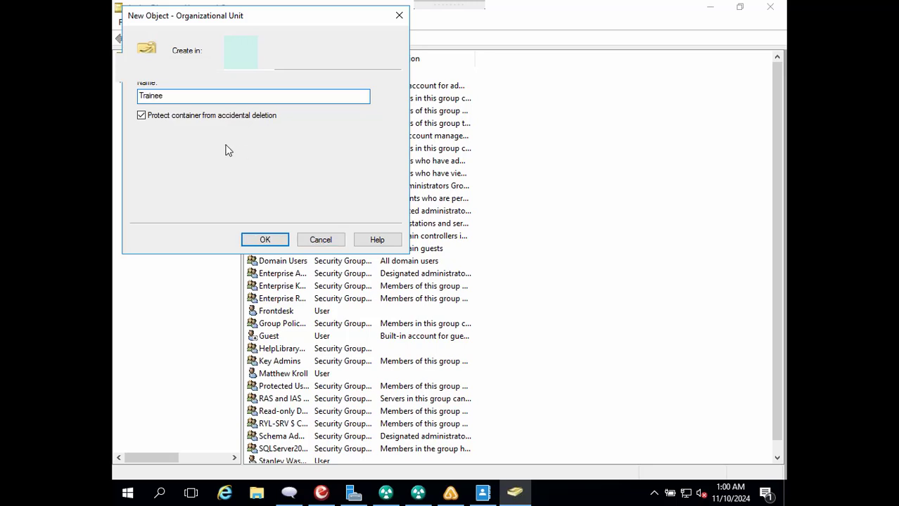
left_click(205, 117)
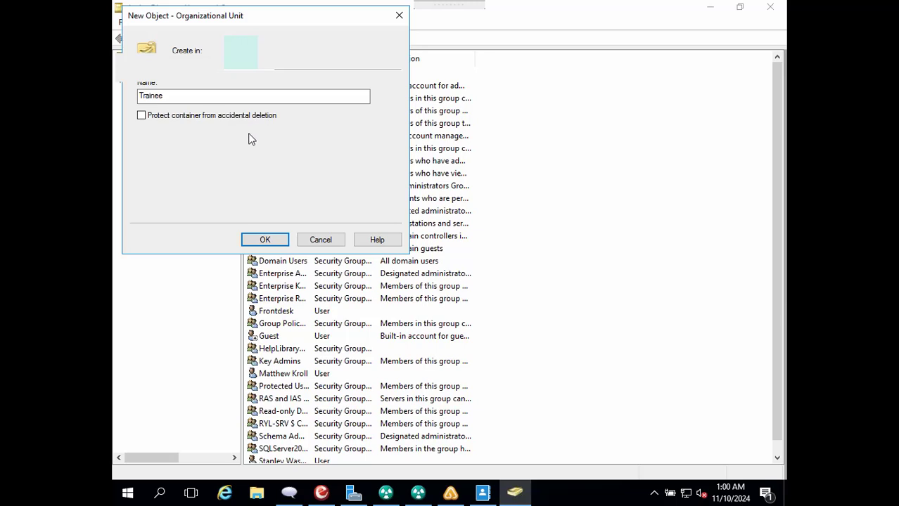
left_click(265, 242)
right_click(359, 222)
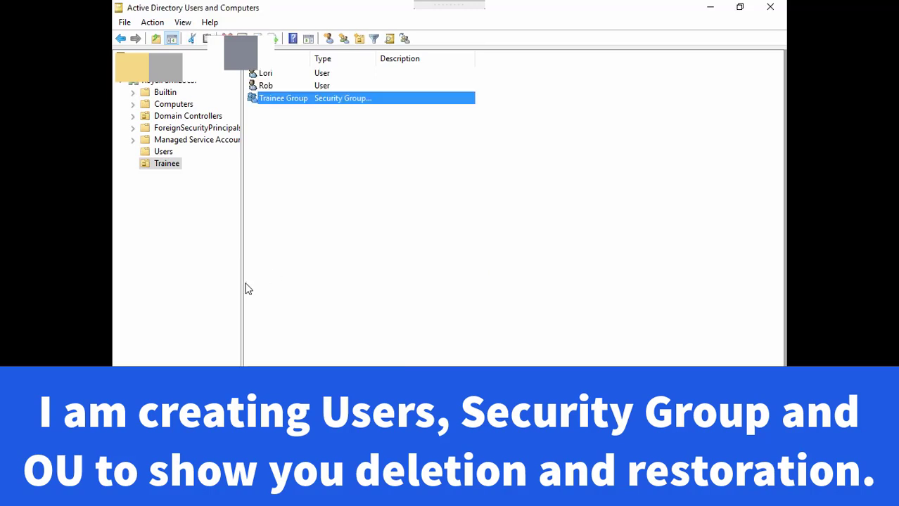
left_click(327, 254)
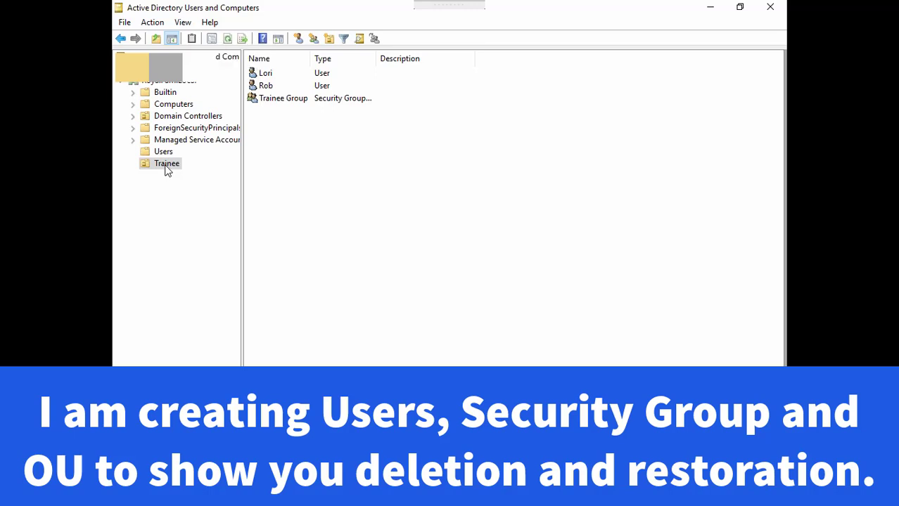
left_click(329, 162)
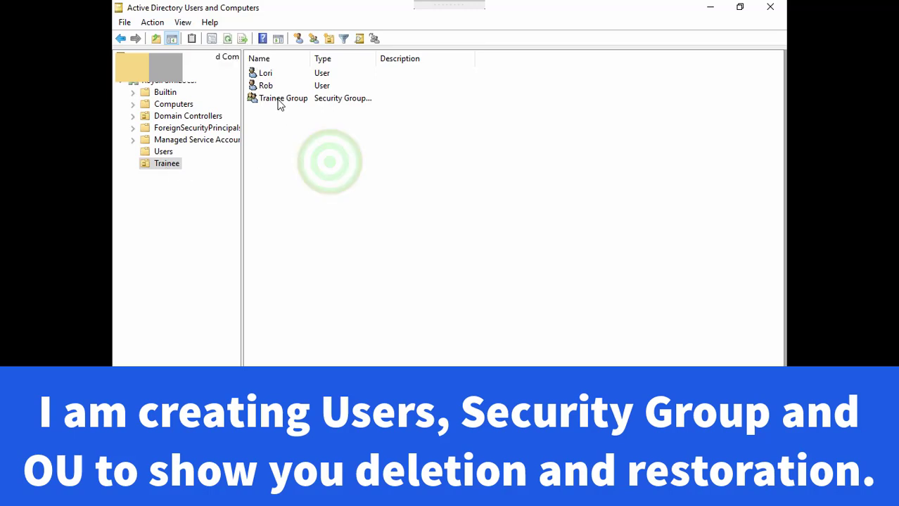
Open the member list of Trainee Group in the Trainee organizational unit and start adding members.
left_click(278, 97)
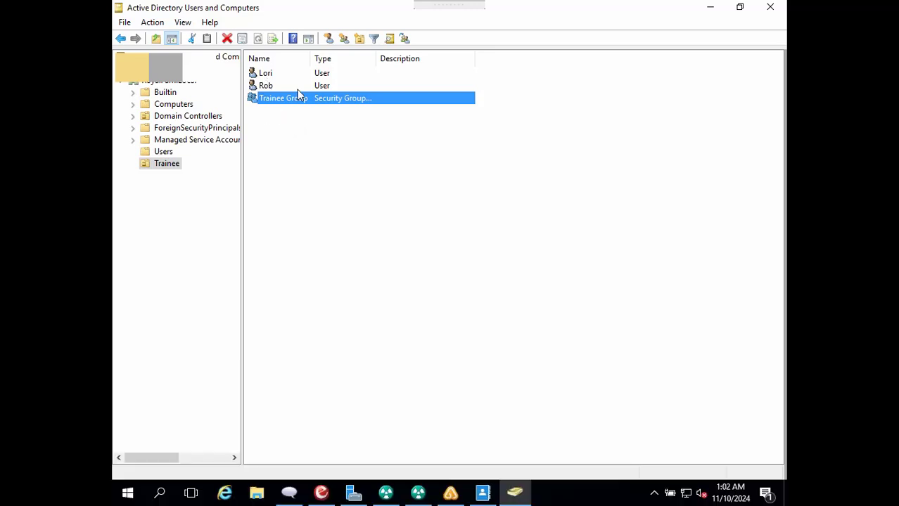
double_click(292, 100)
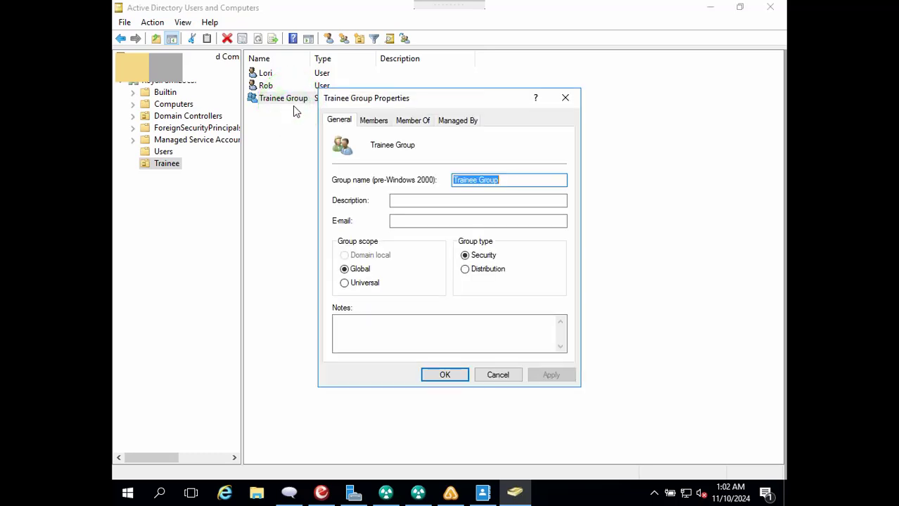
left_click(368, 119)
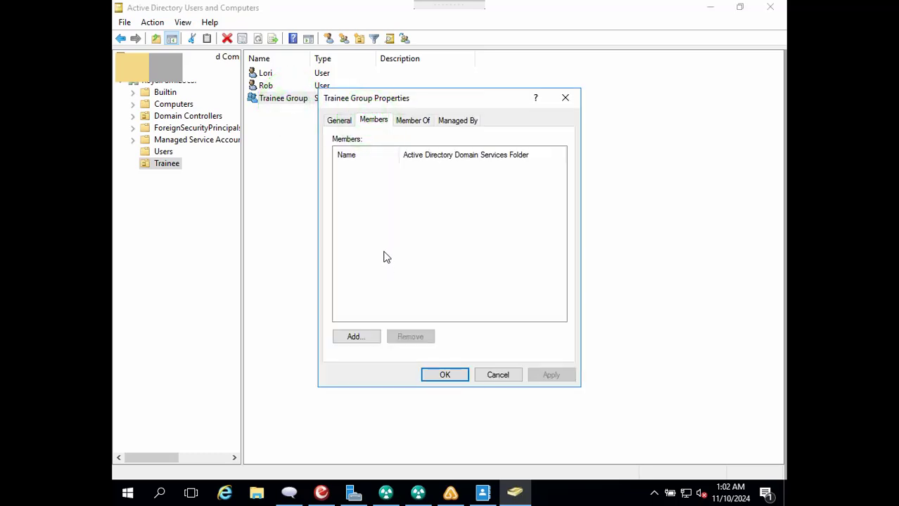
left_click(353, 337)
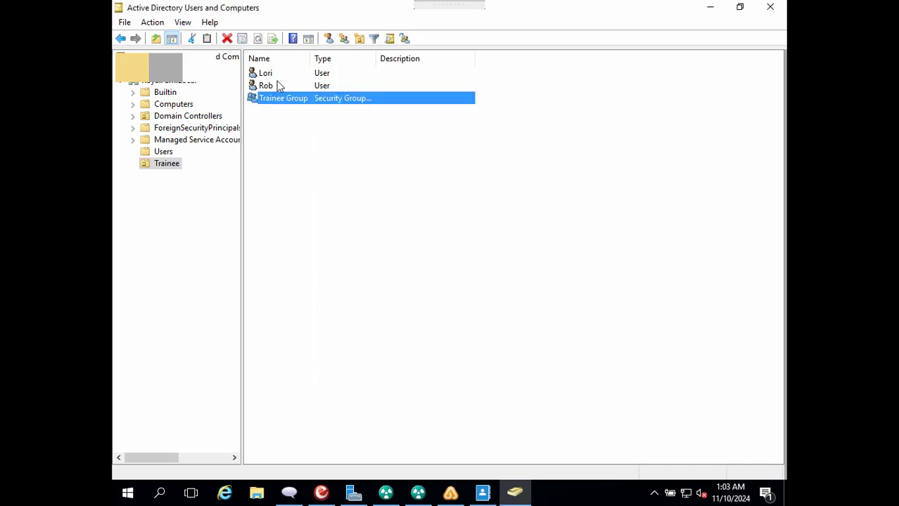
left_click(411, 184)
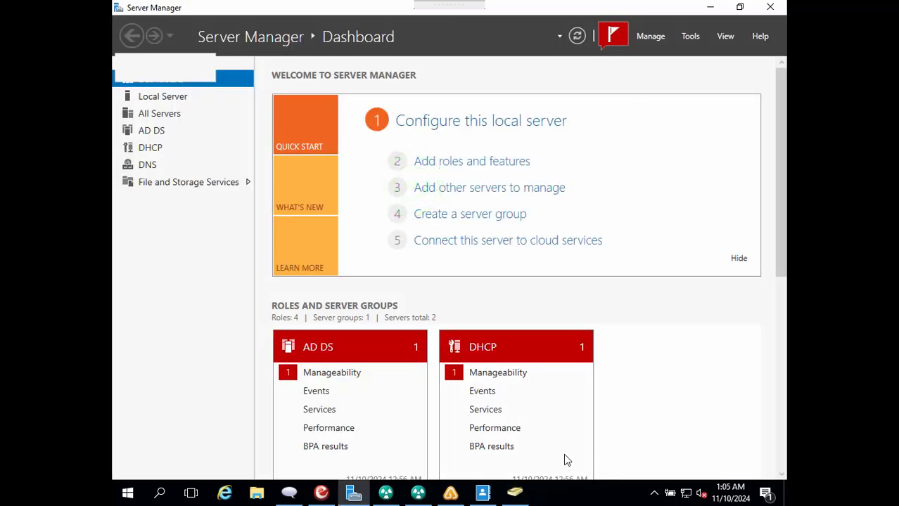
Switch to Active Directory Users and Computers and delete the Trainee Group security group from the Trainee organizational unit.
left_click(518, 492)
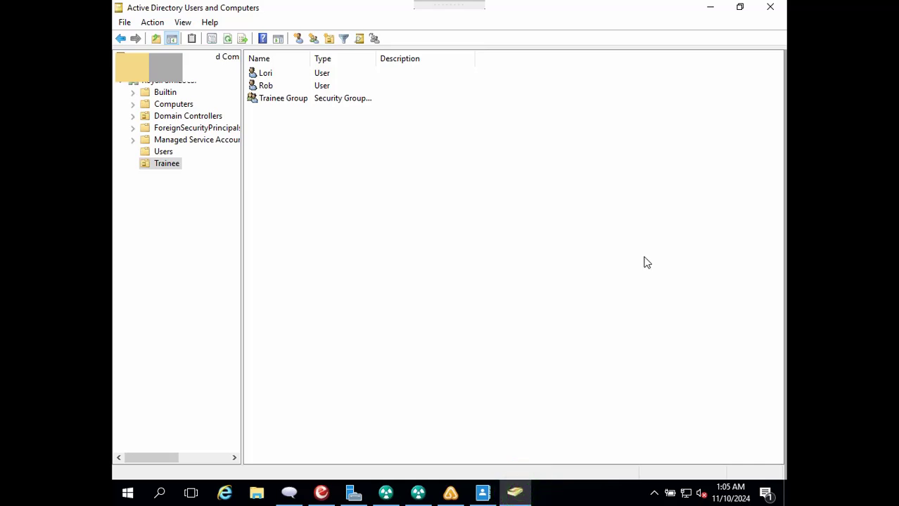
left_click(464, 199)
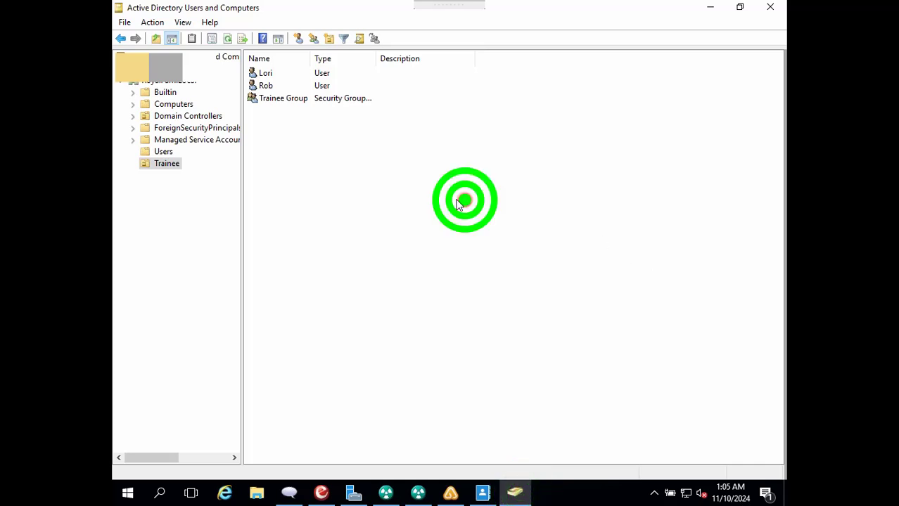
right_click(272, 101)
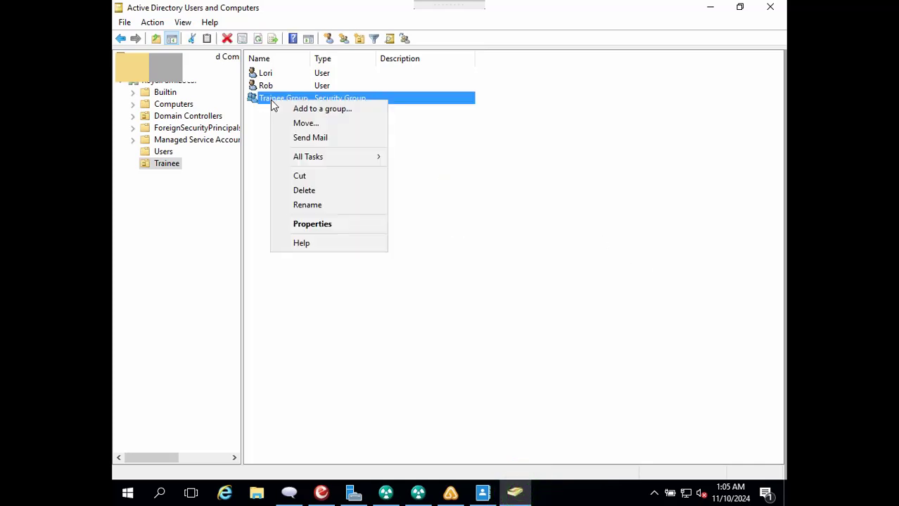
left_click(311, 191)
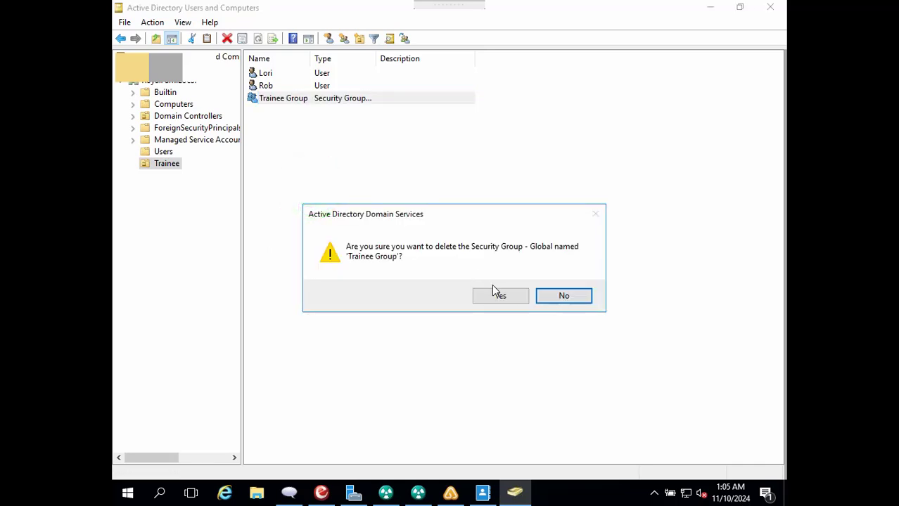
left_click(493, 296)
Delete both user accounts together from the Trainee organizational unit.
left_click_drag(271, 144, 280, 77)
right_click(281, 76)
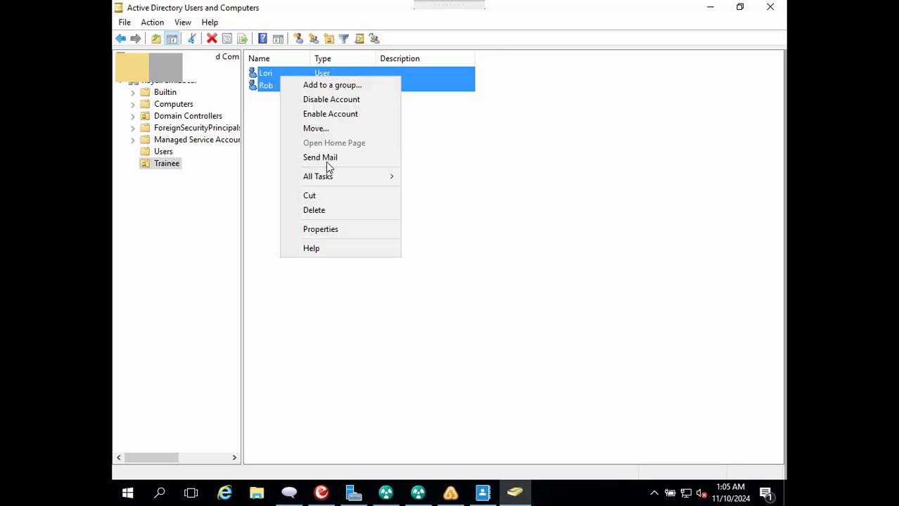
left_click(314, 211)
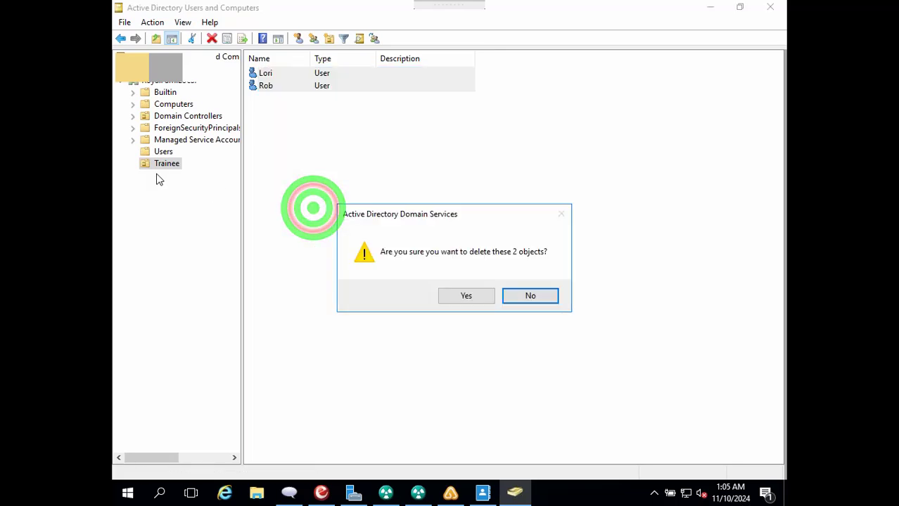
left_click(470, 296)
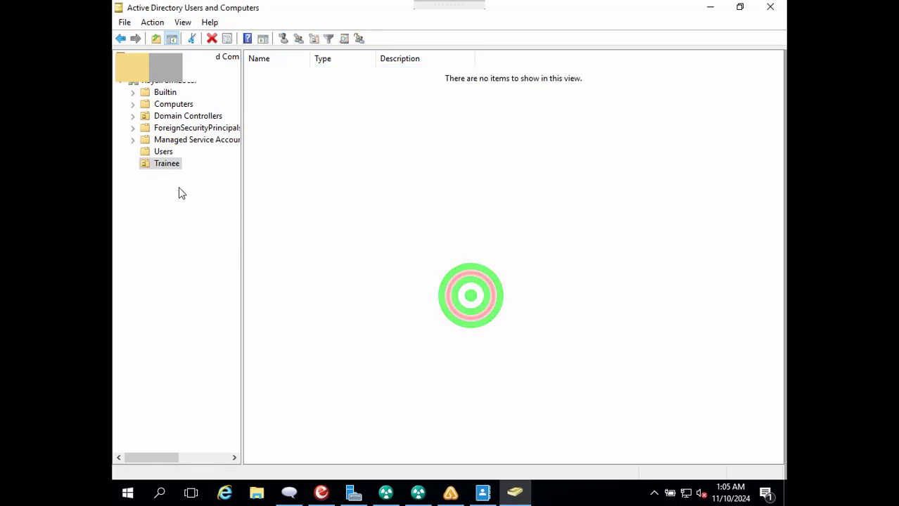
Delete the empty Trainee organizational unit from the domain.
right_click(166, 168)
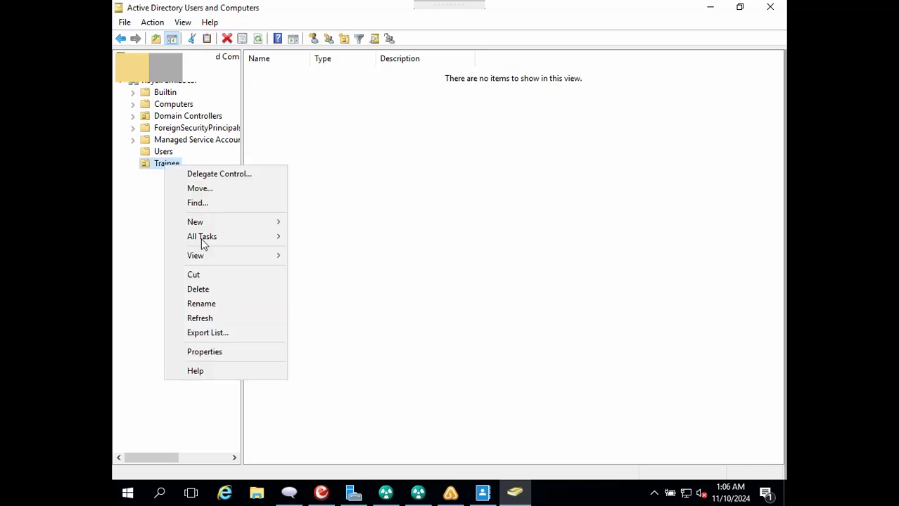
left_click(211, 289)
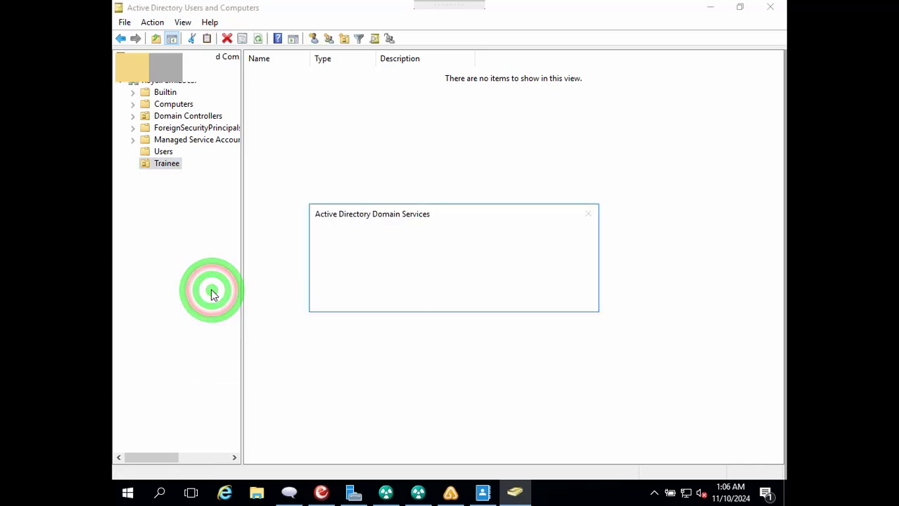
left_click(489, 297)
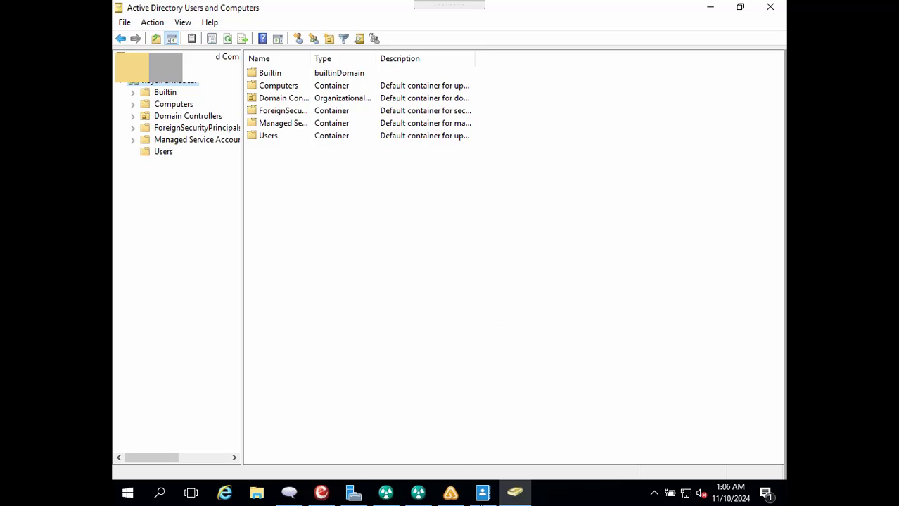
Switch to Active Directory Administrative Center, refresh the local domain and open its Deleted Objects container.
left_click(482, 493)
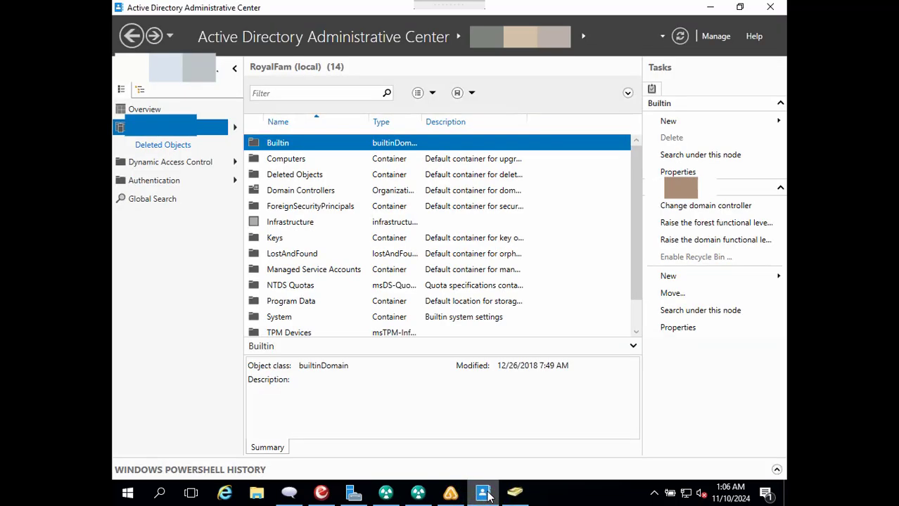
left_click(679, 36)
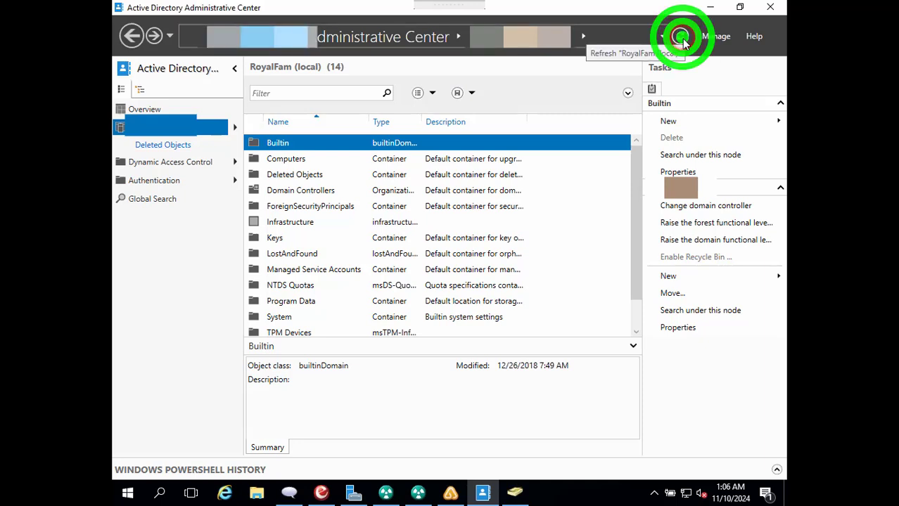
left_click(163, 144)
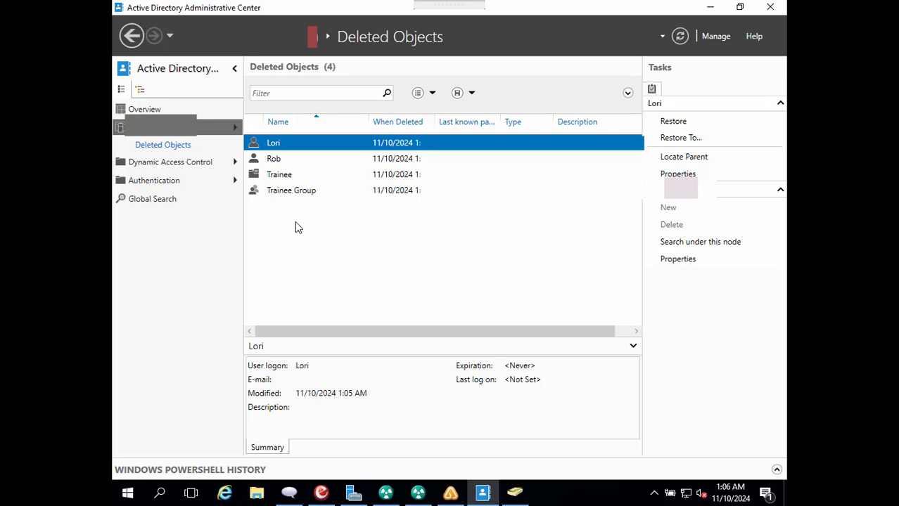
left_click(281, 161)
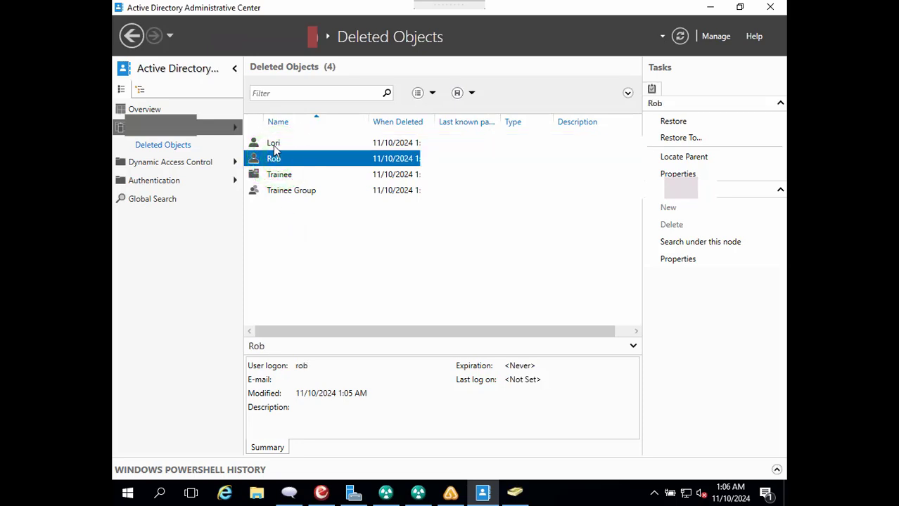
right_click(273, 145)
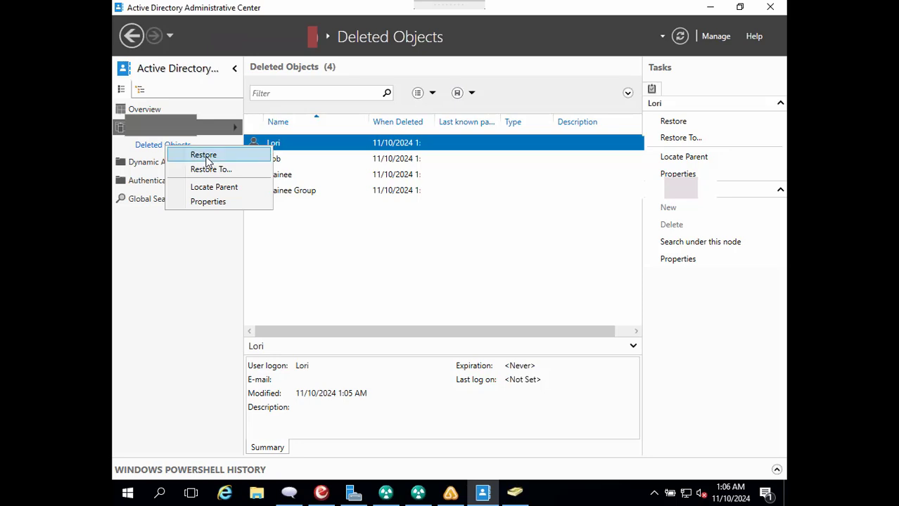
left_click(303, 214)
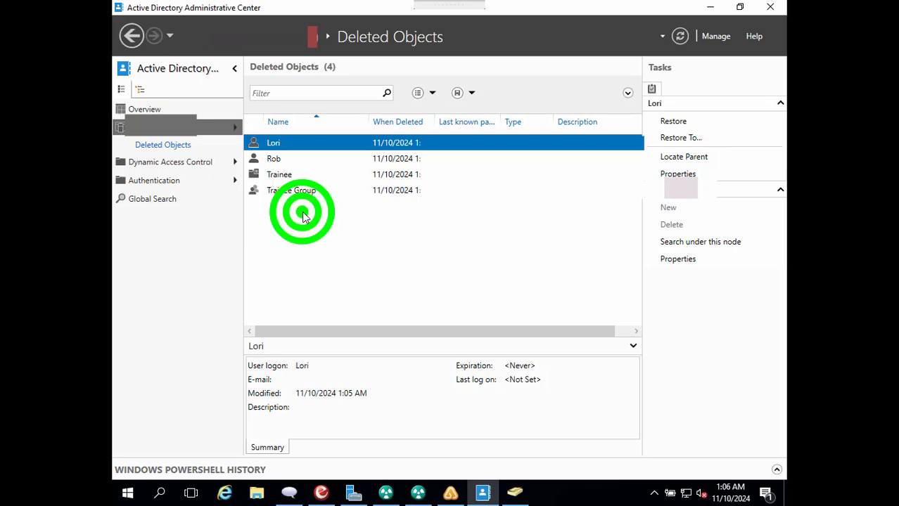
Restore all the deleted objects together, including the Trainee unit, both users and Trainee Group, to their original location.
key("ctrl+a")
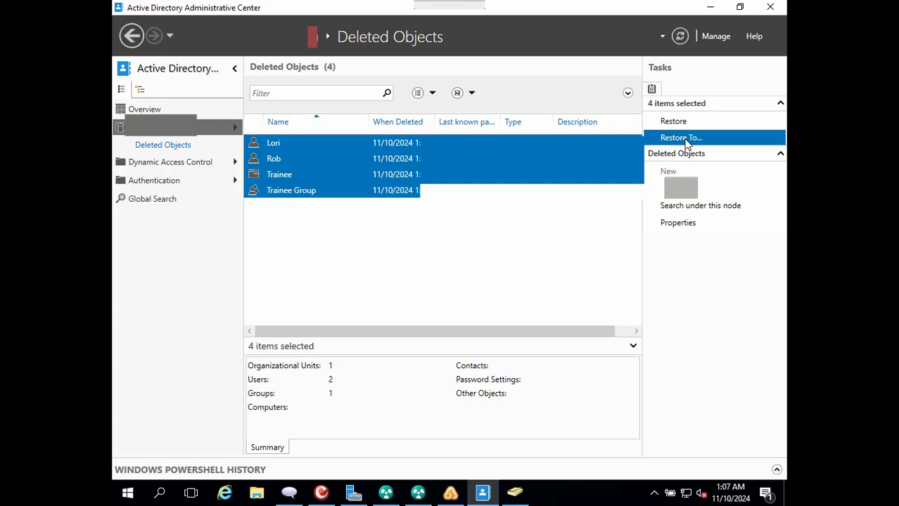
right_click(377, 175)
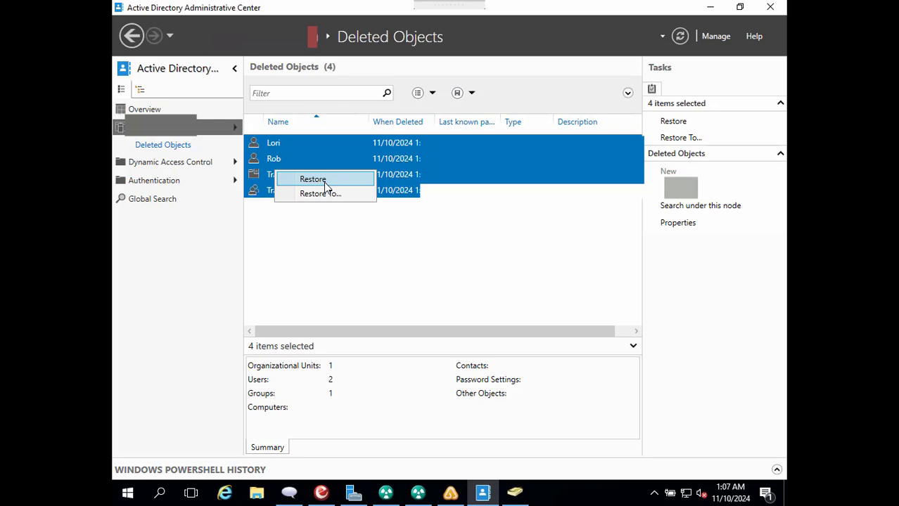
left_click(325, 182)
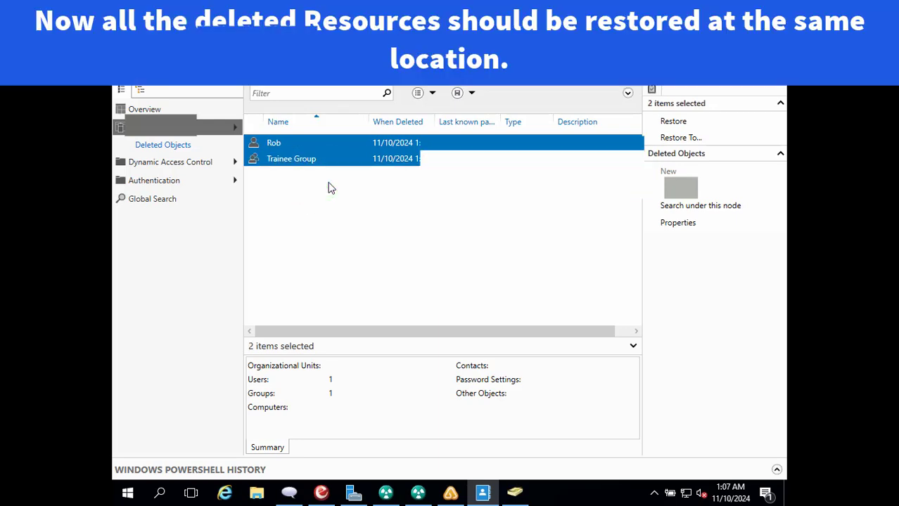
Return to Active Directory Users and Computers, refresh the domain and check the contents of the Trainee organizational unit.
left_click(516, 495)
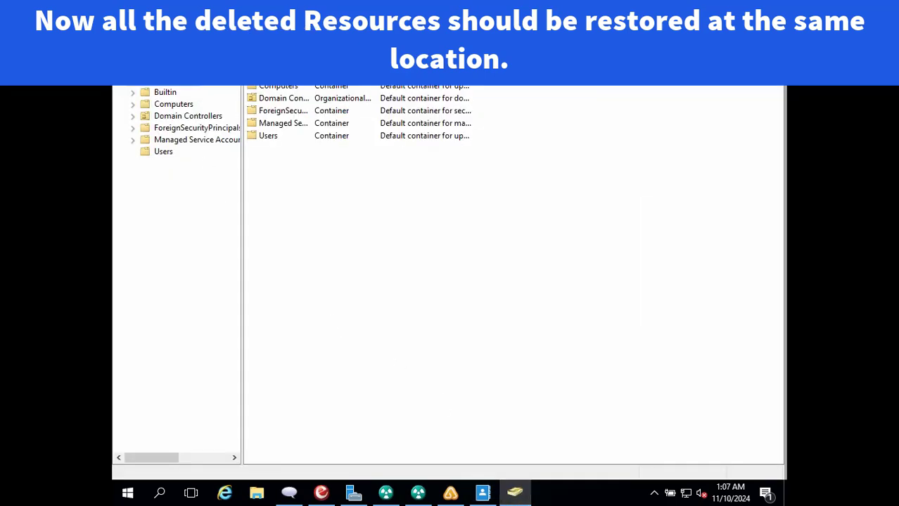
key("F5")
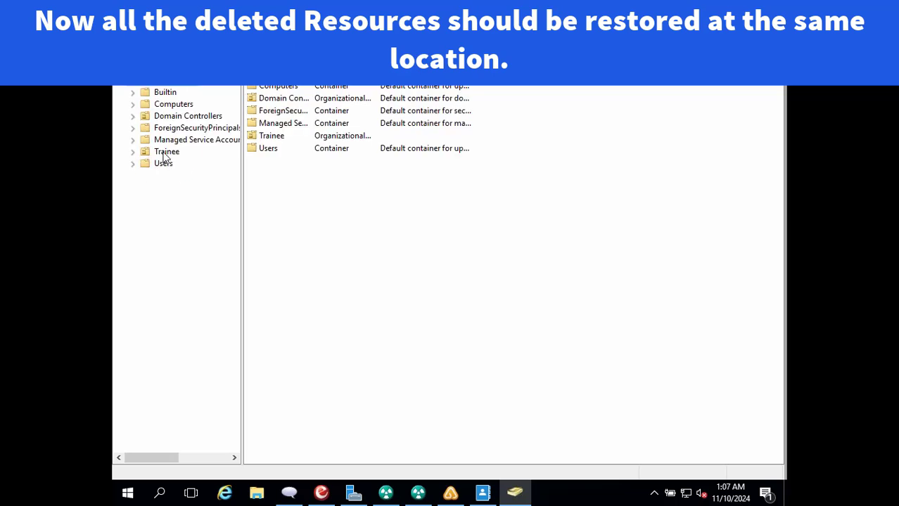
left_click(165, 154)
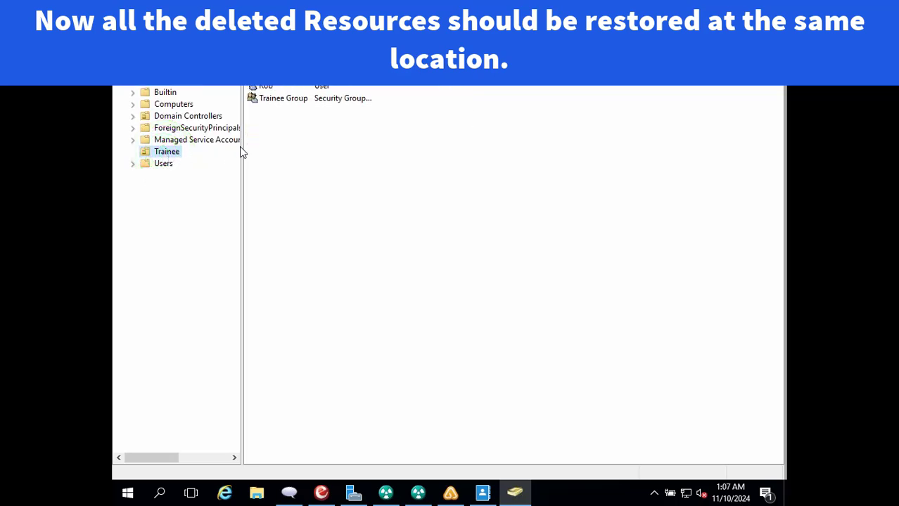
left_click_drag(310, 156, 267, 74)
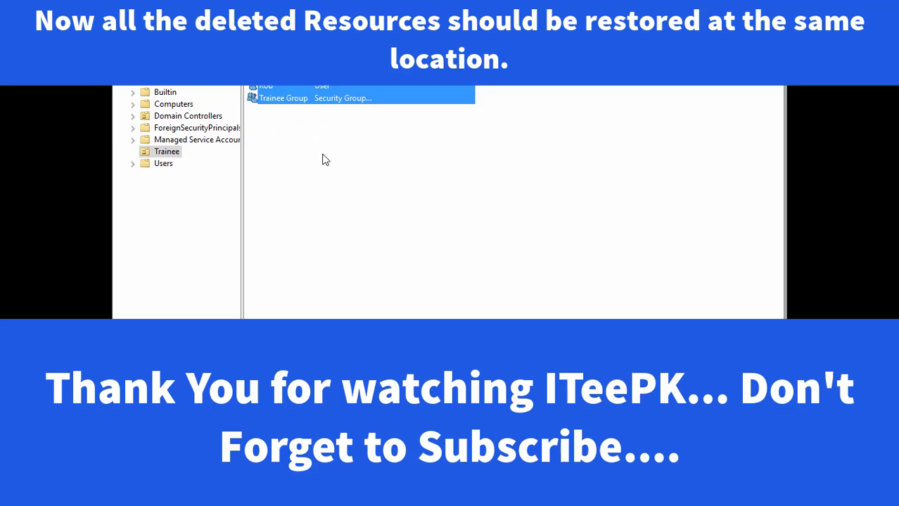